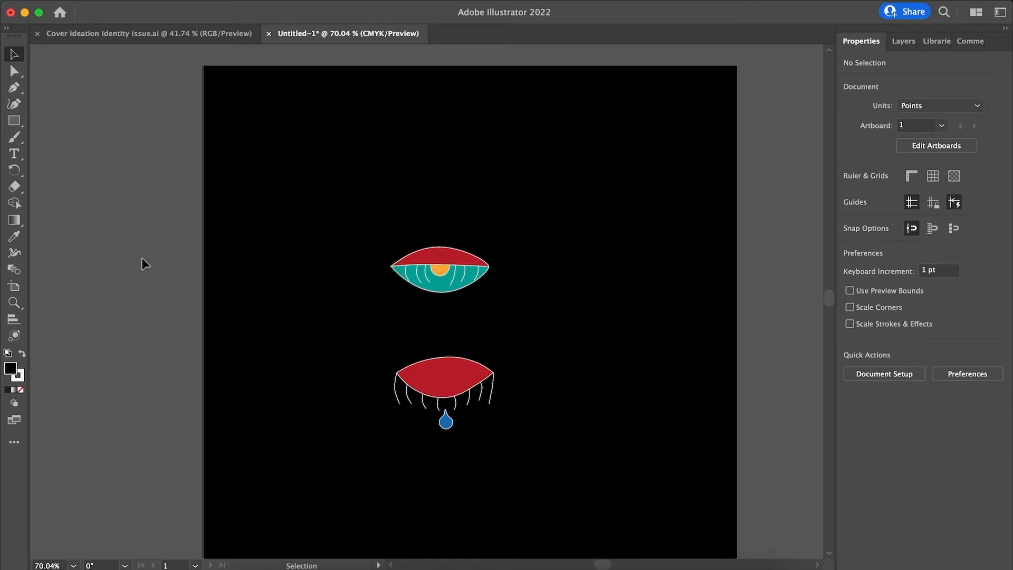
Bring up the document's layer list.
click(911, 46)
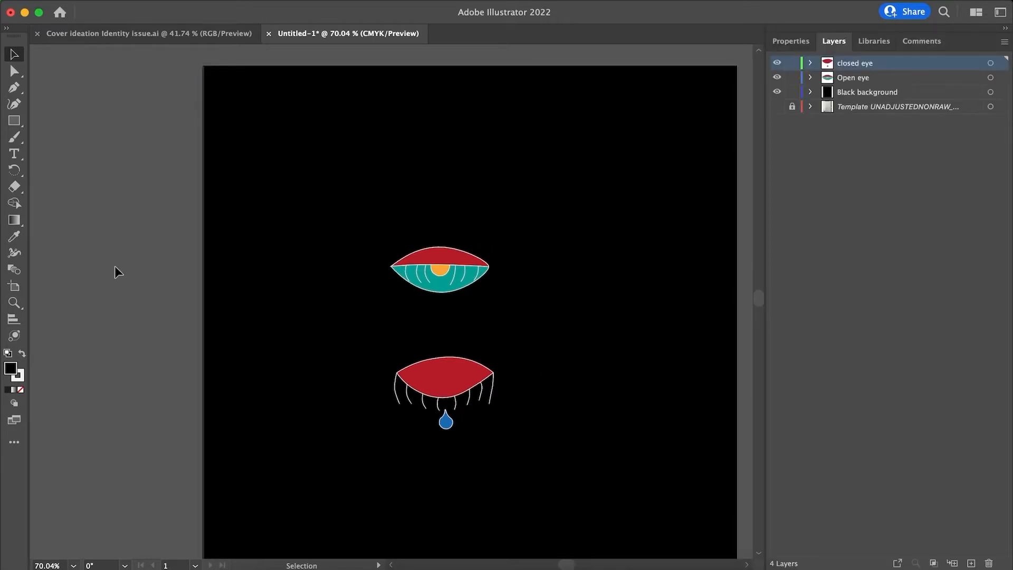
scroll(115, 266, down, 2)
scroll(121, 267, up, 4)
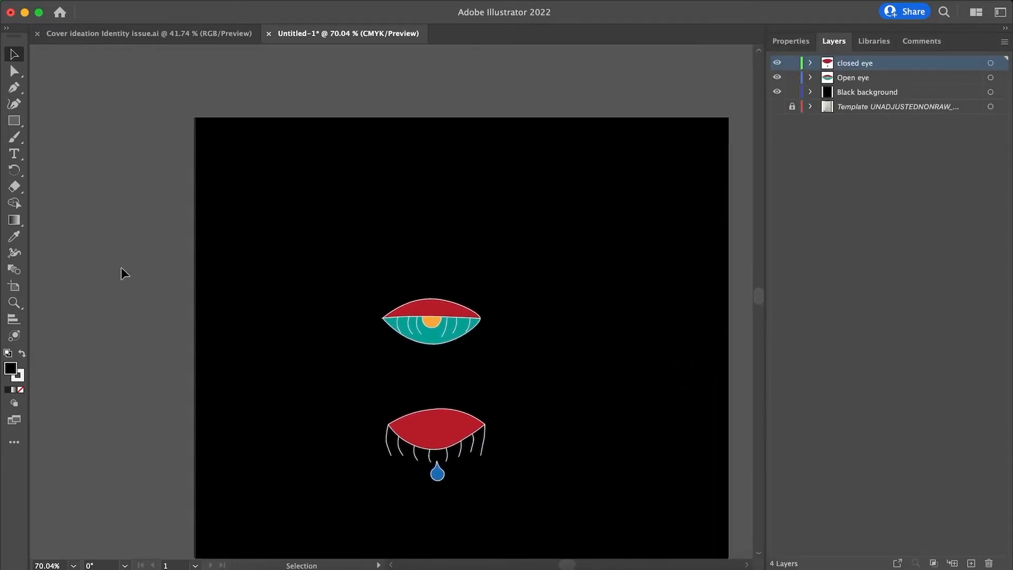
scroll(121, 267, down, 2)
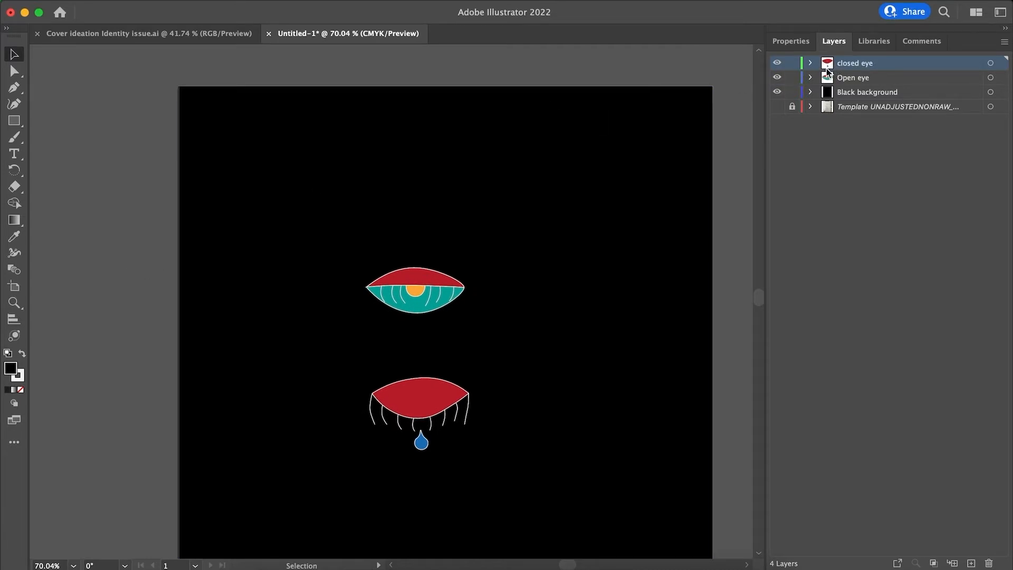
Toggle the visibility of the template layer beneath the black background on and off, leaving it hidden and unselected.
click(849, 108)
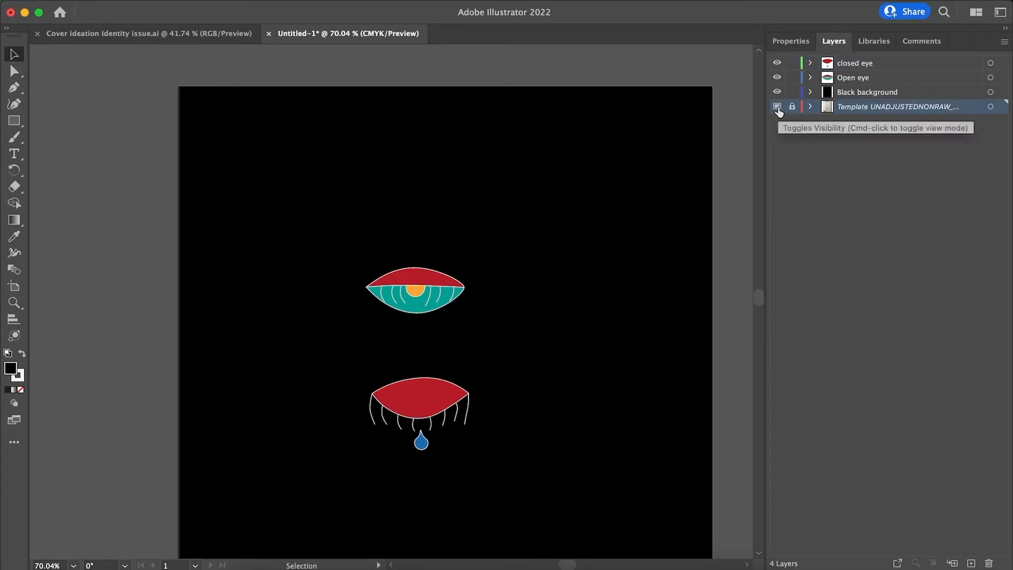
click(778, 107)
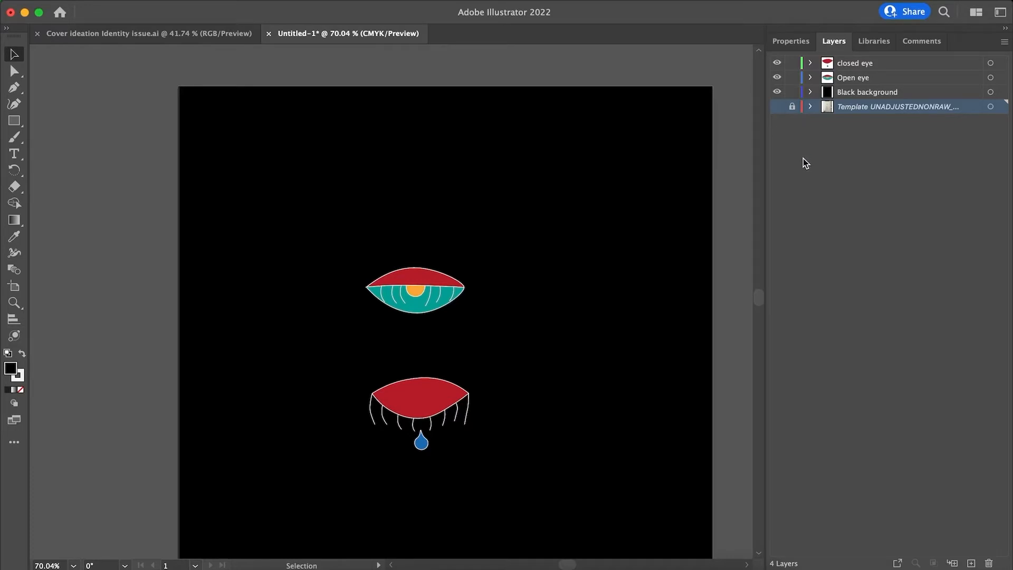
click(778, 111)
click(778, 110)
click(857, 137)
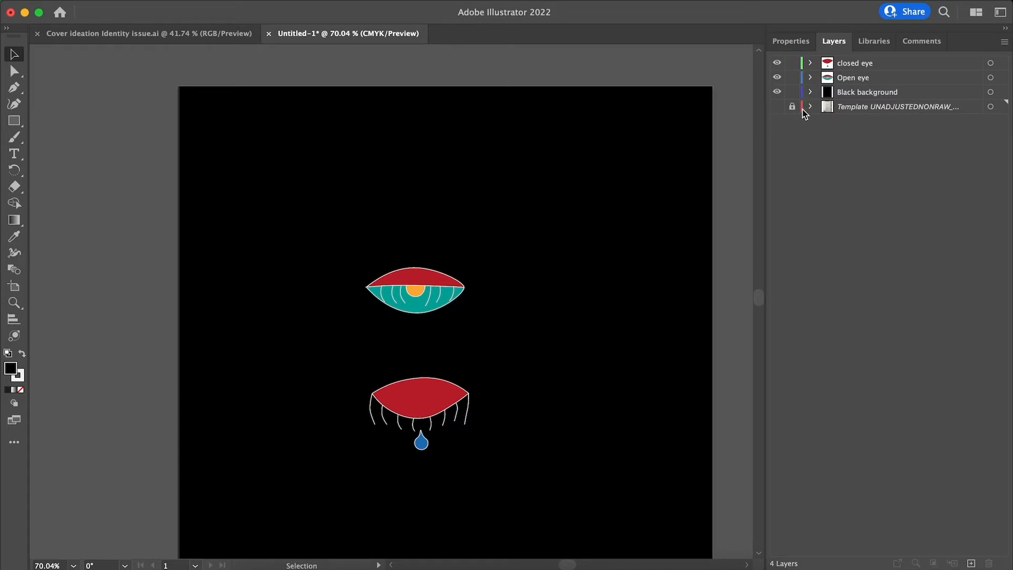
Expand the closed eye layer, target its red eyelid and blue teardrop paths in turn, and collapse the layer.
click(810, 63)
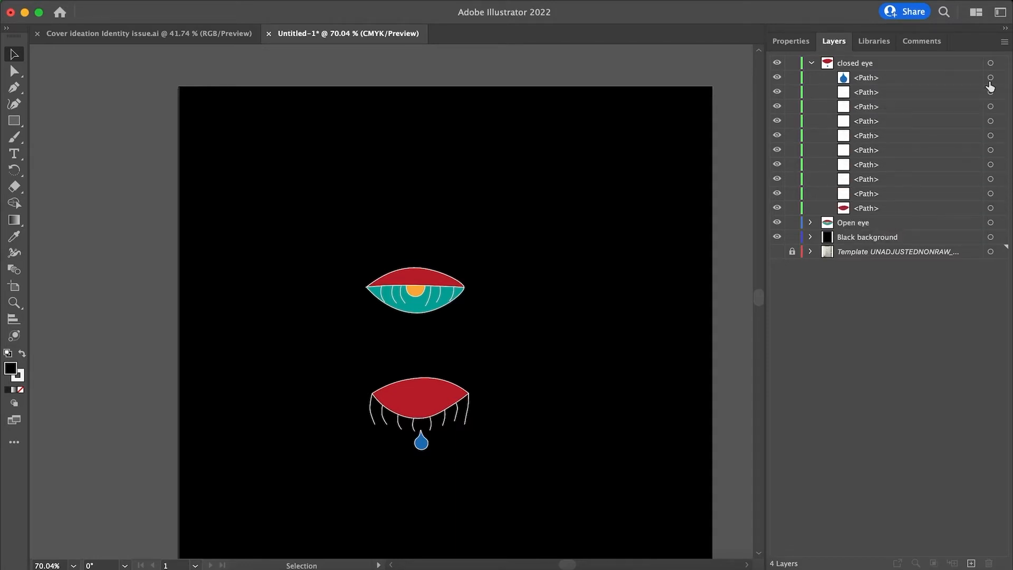
click(990, 77)
click(445, 411)
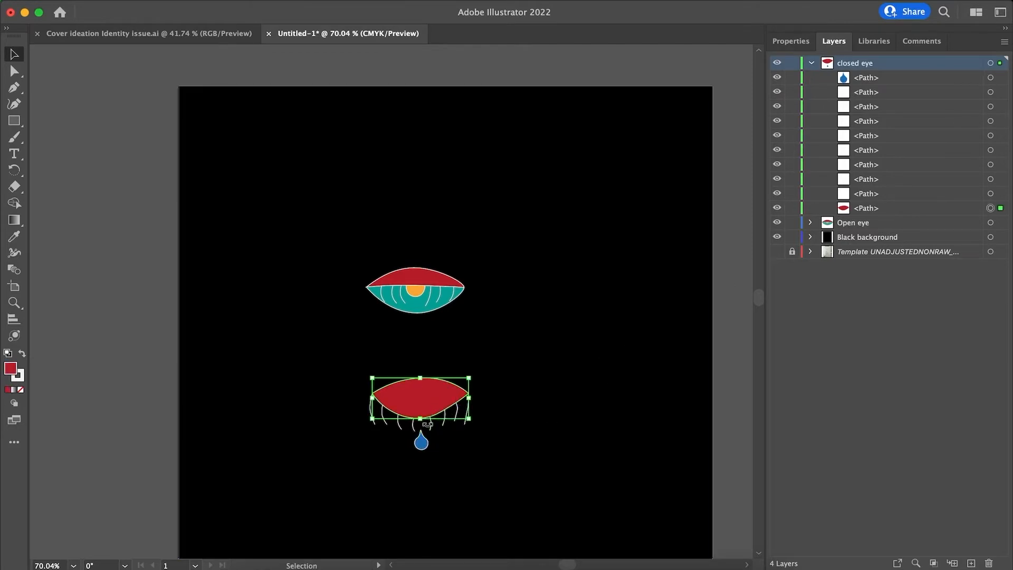
click(421, 442)
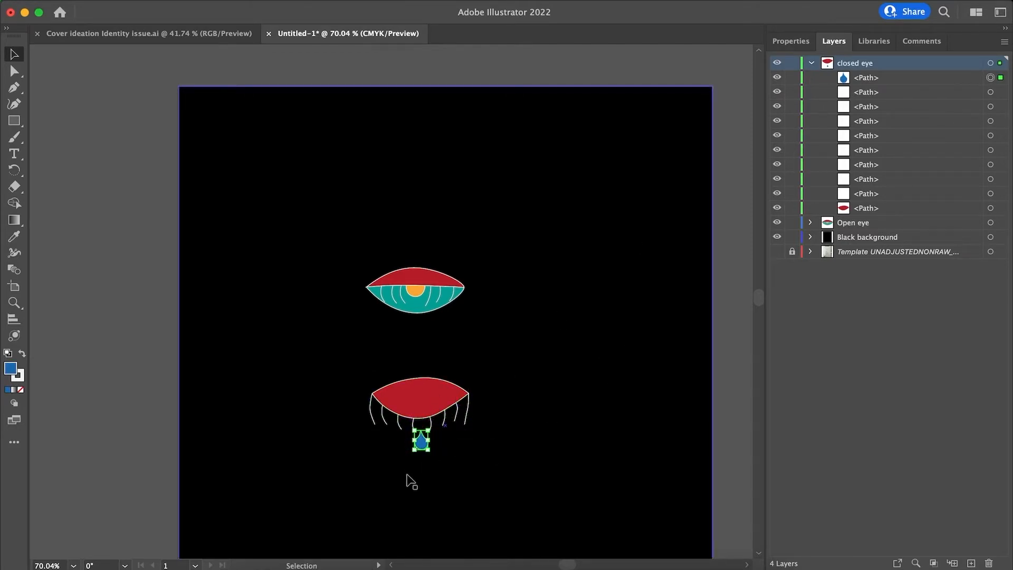
click(812, 62)
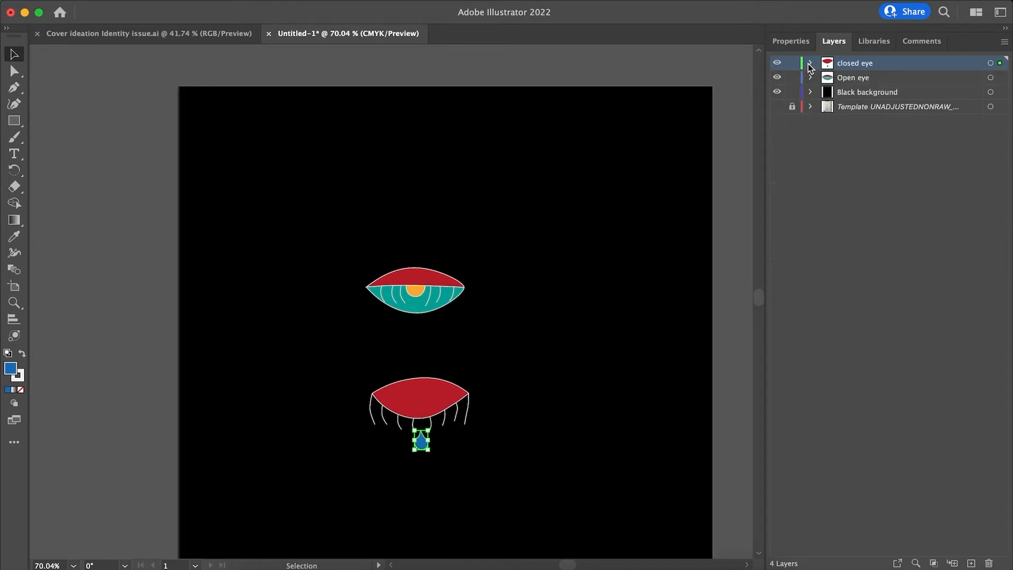
Target the orange iris path in the Open eye layer, followed by the Black background artwork, and clear the selection.
click(810, 78)
click(991, 106)
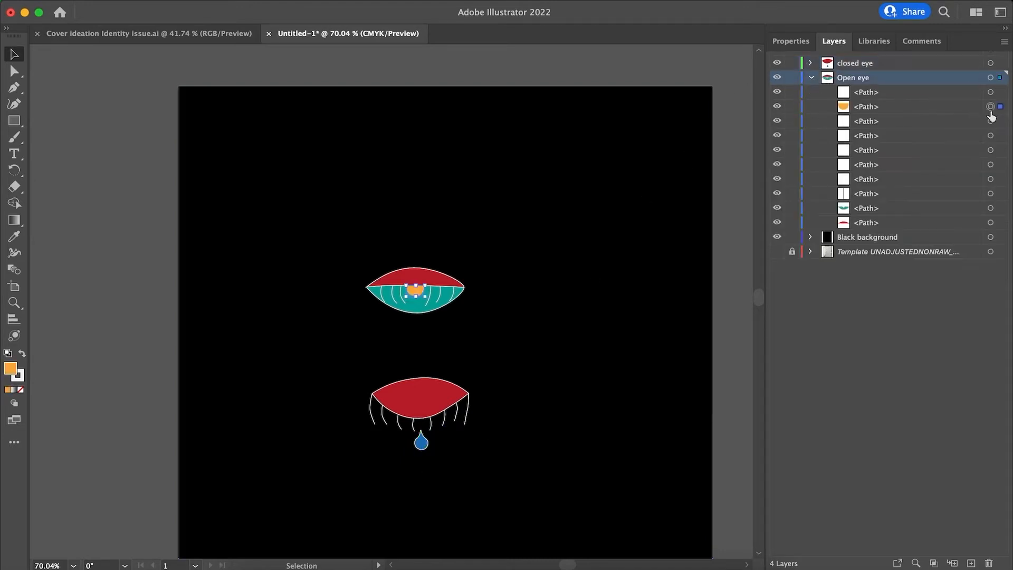
click(809, 79)
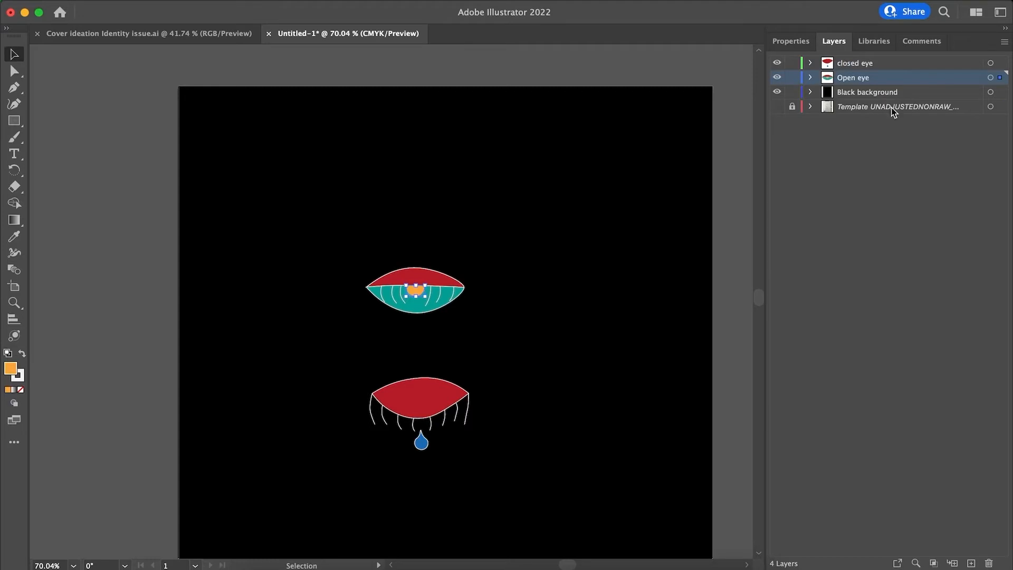
click(892, 94)
click(990, 92)
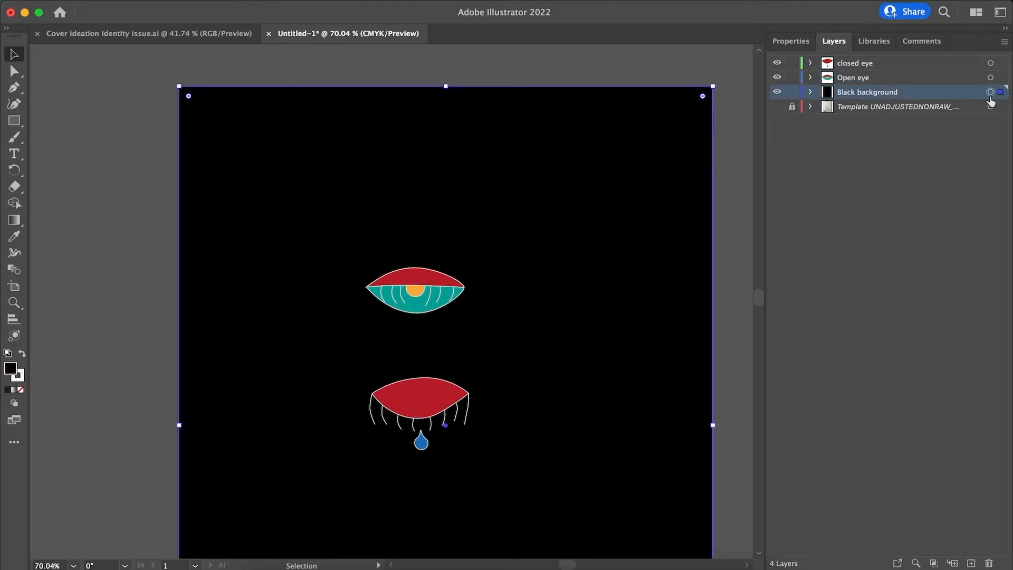
key(super+shift+a)
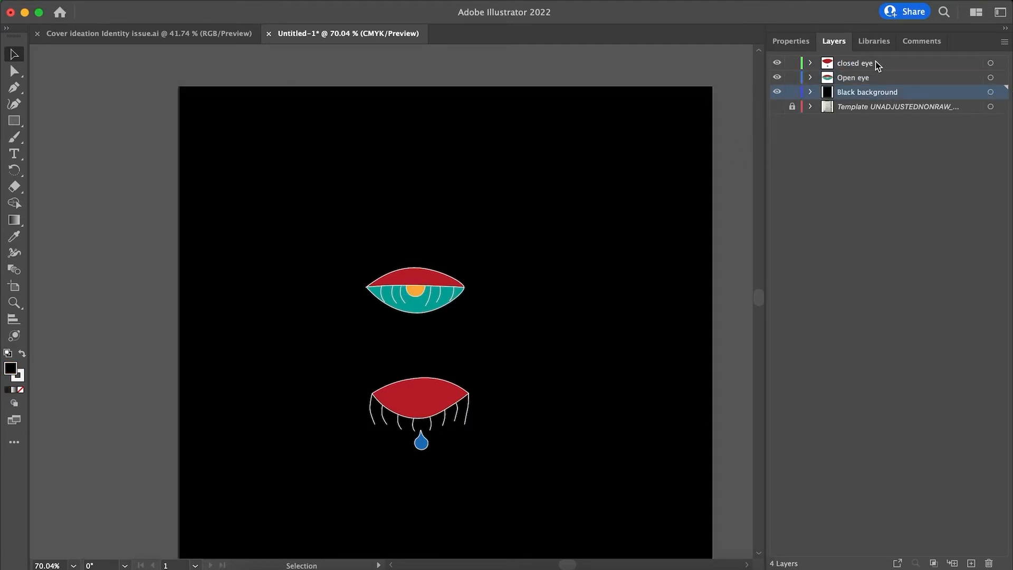
Select every path in the closed eye layer and move the closed eye slightly up and left beneath the open eye.
click(889, 65)
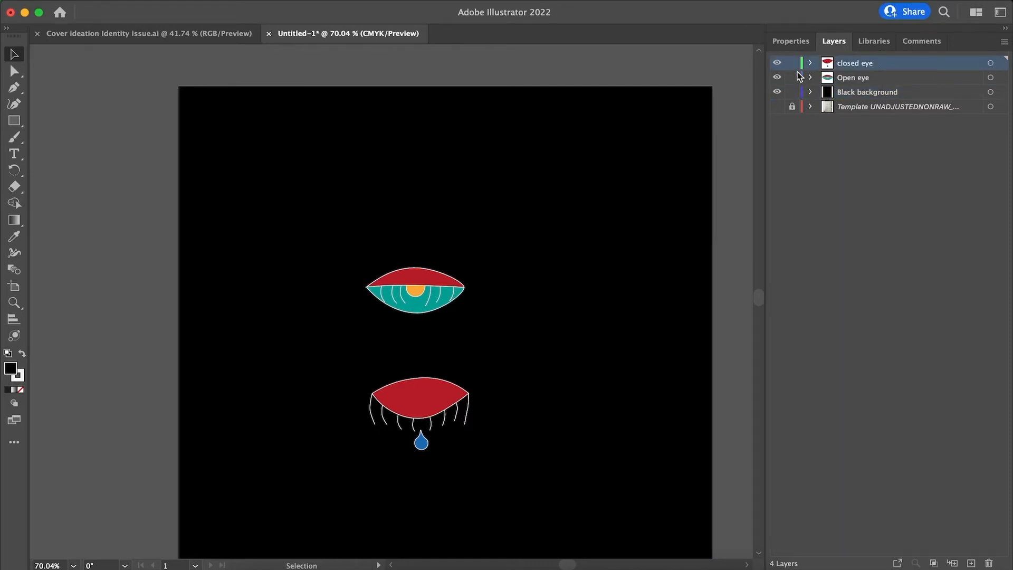
click(811, 63)
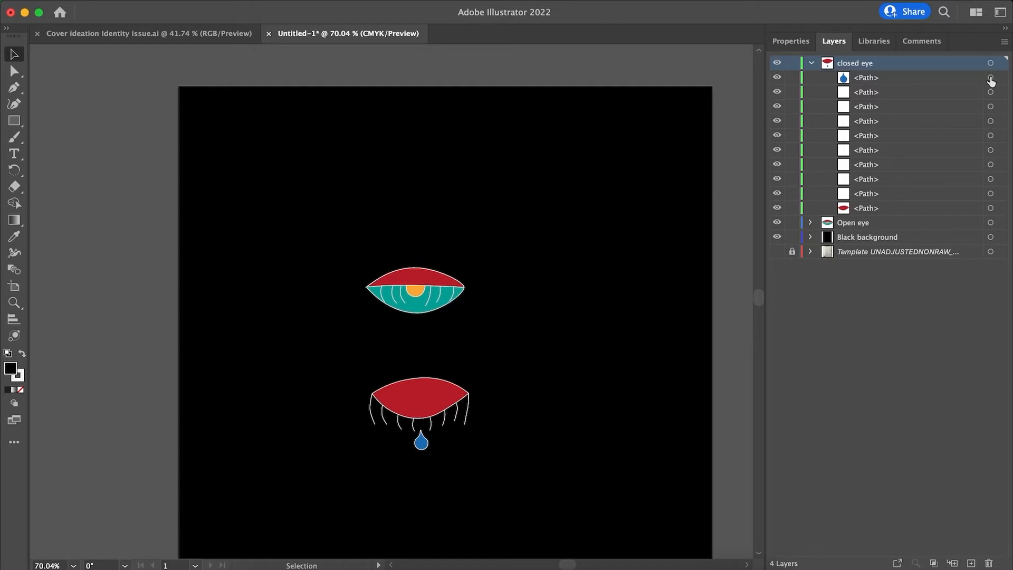
click(991, 78)
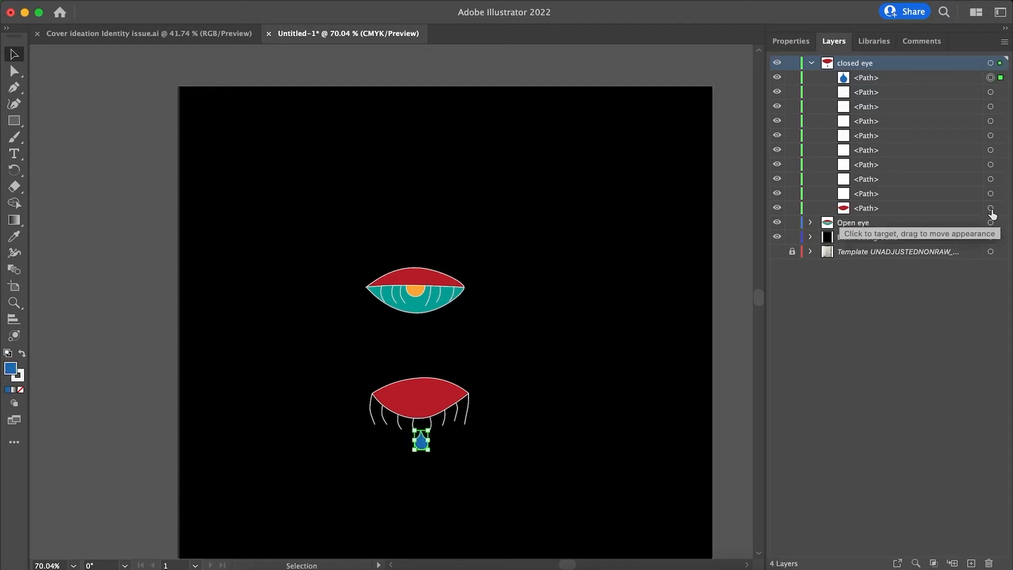
shift+click(990, 208)
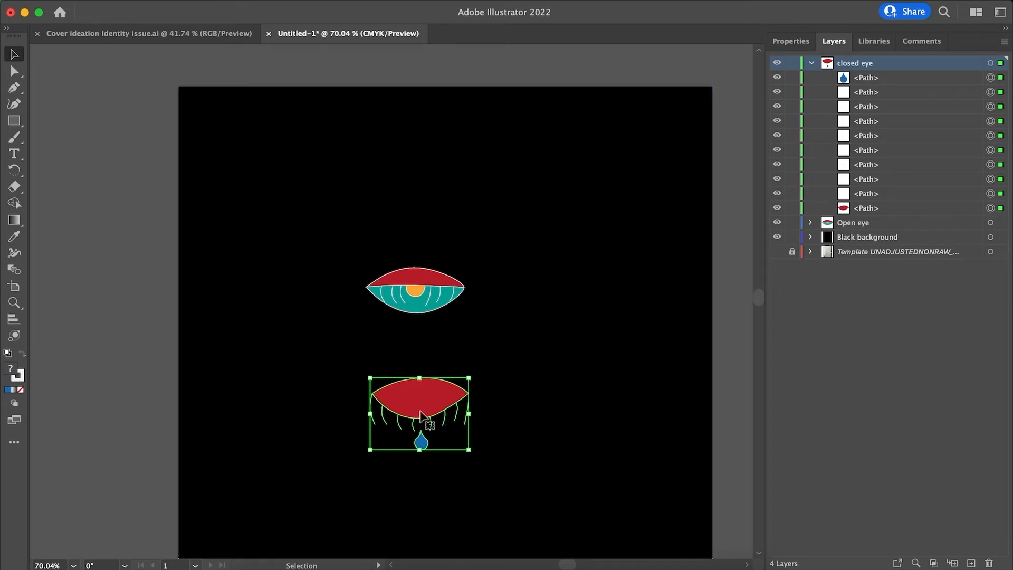
drag(420, 417, 430, 399)
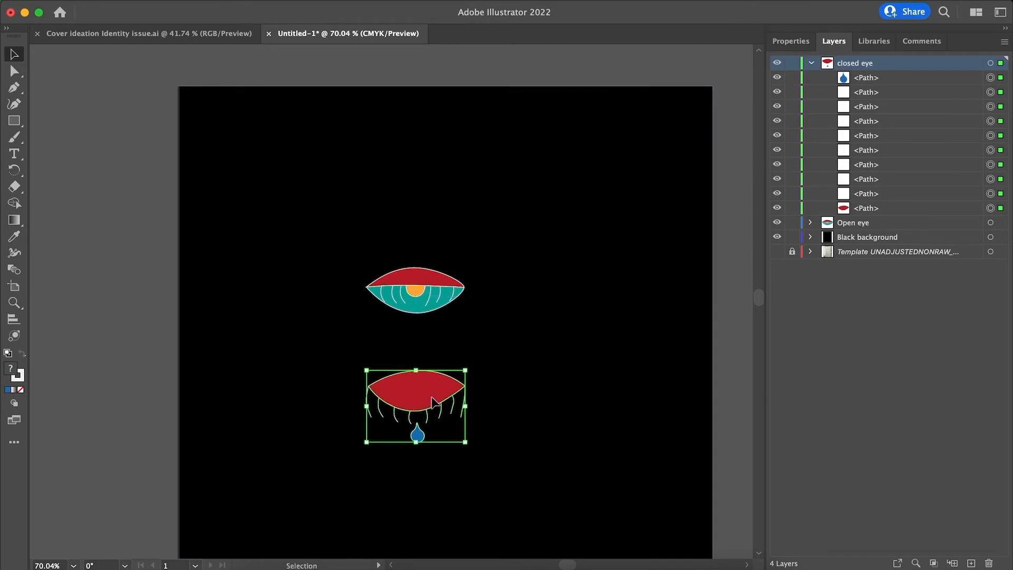
click(650, 63)
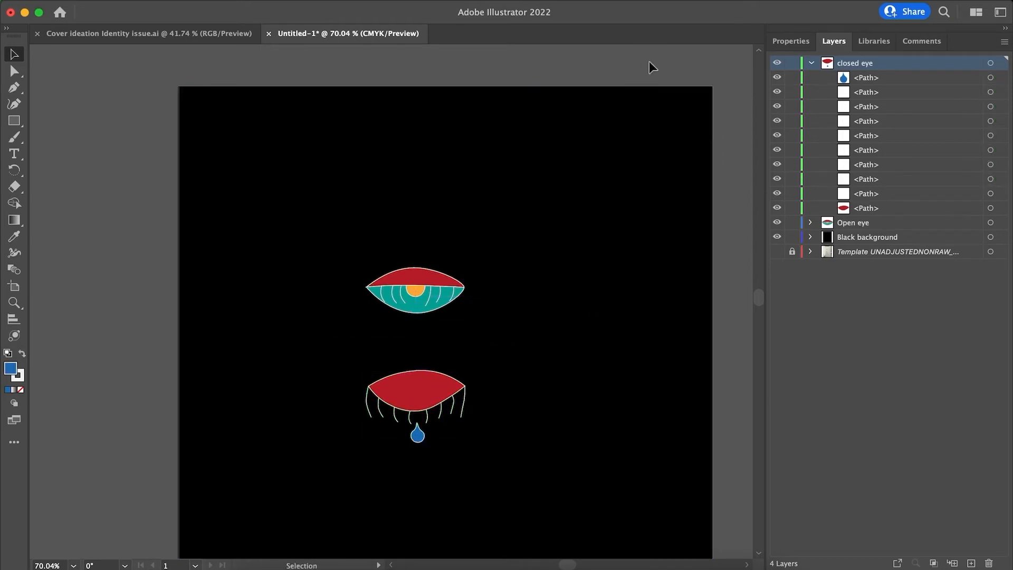
click(812, 62)
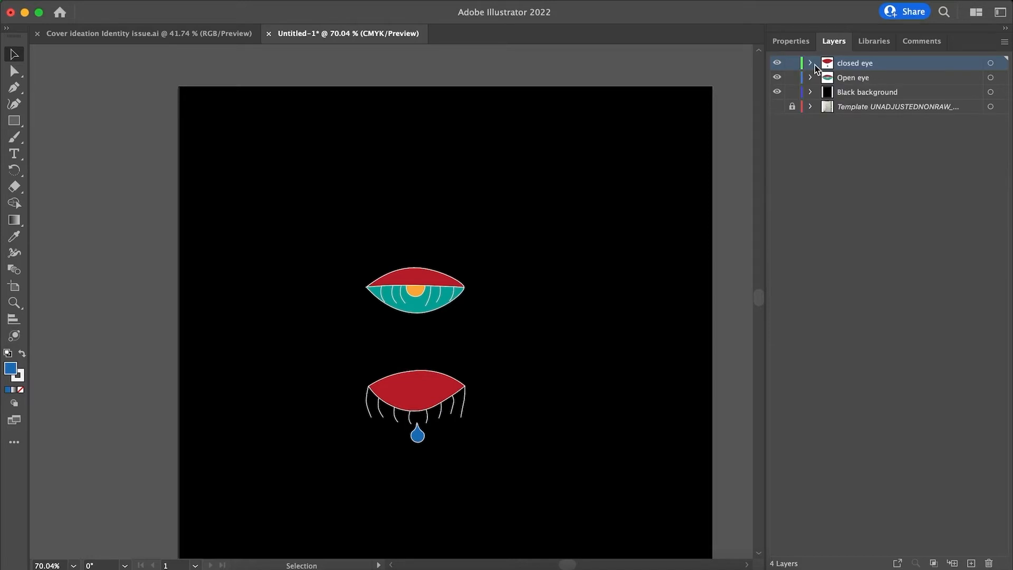
Nest the Open eye layer inside the closed eye layer and dismiss the closed eye layer's options without changes.
click(876, 80)
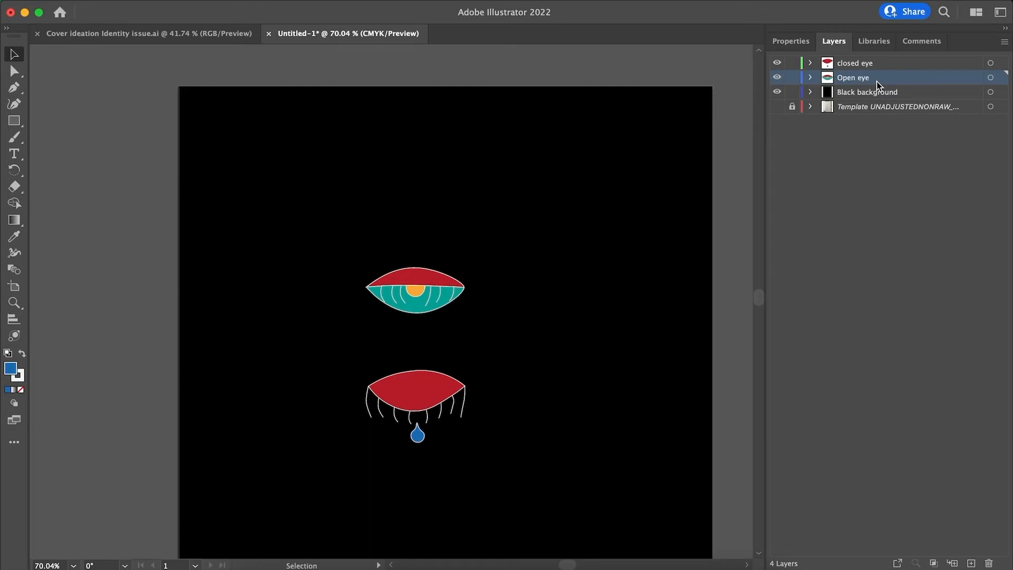
drag(877, 83, 873, 62)
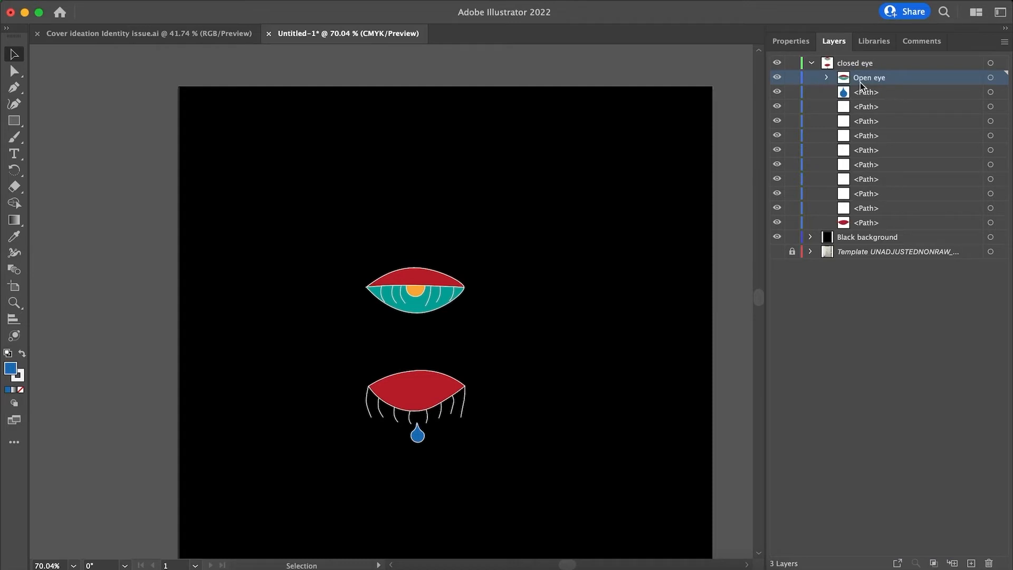
click(813, 63)
click(813, 64)
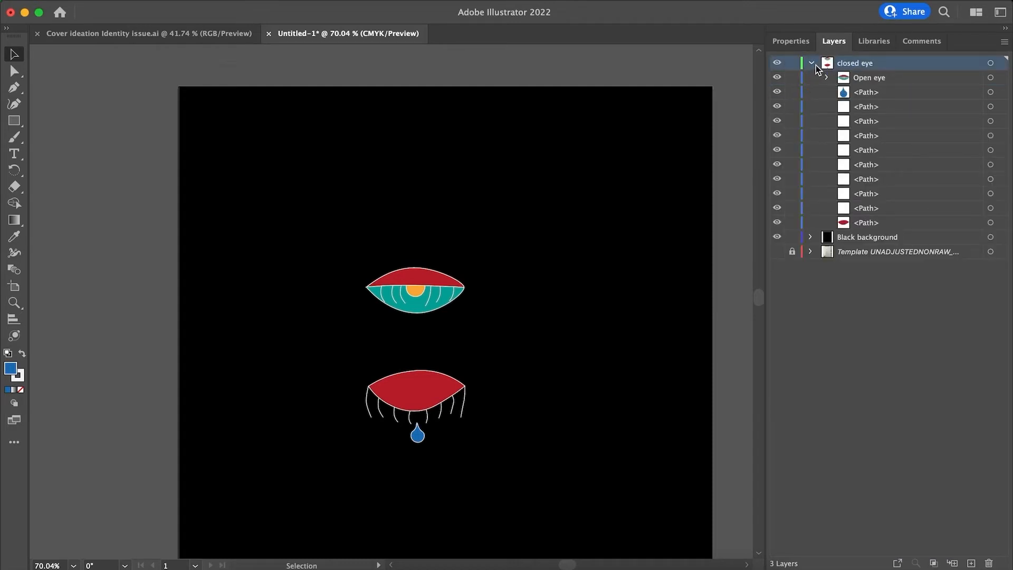
double_click(832, 64)
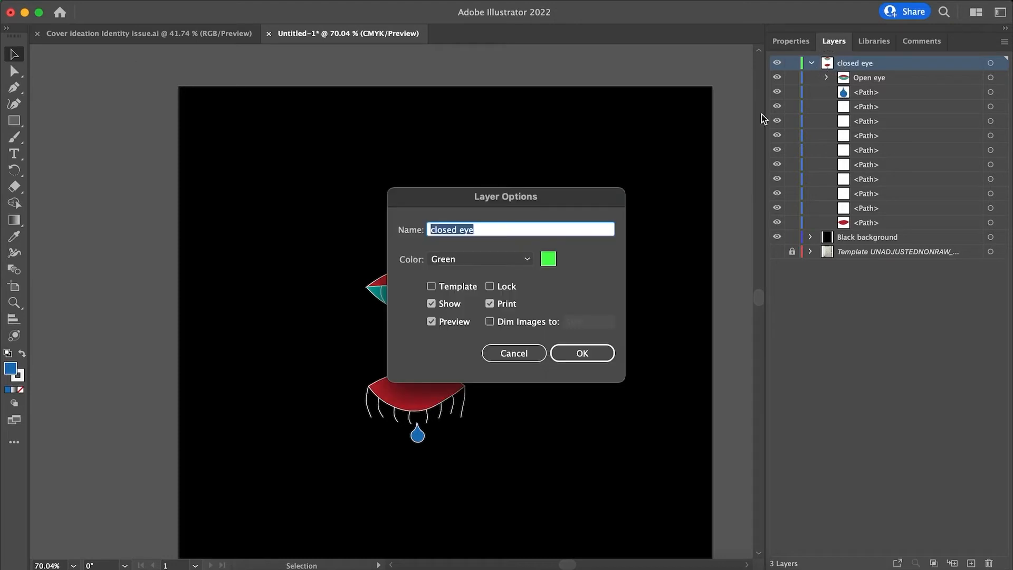
click(515, 353)
Place the Open eye layer above the closed eye layer as a separate top-level layer and collapse the closed eye layer.
drag(800, 82, 807, 90)
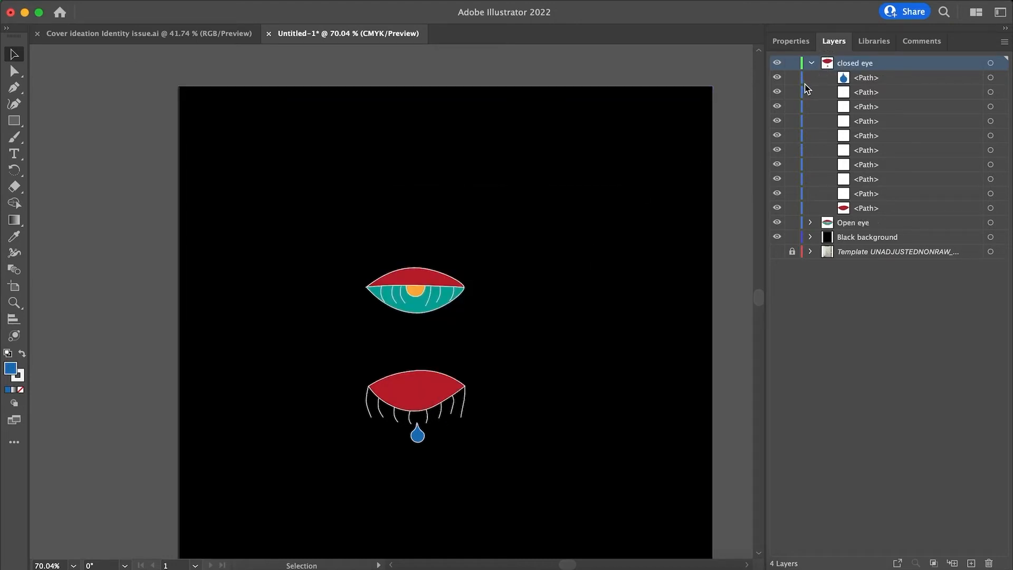
key(super+z)
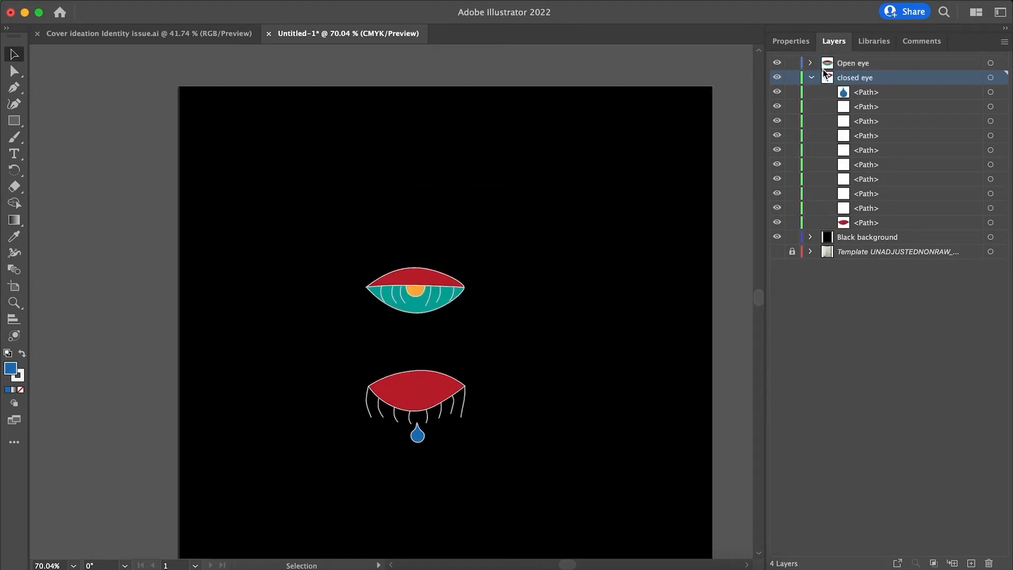
click(813, 78)
drag(876, 82, 849, 201)
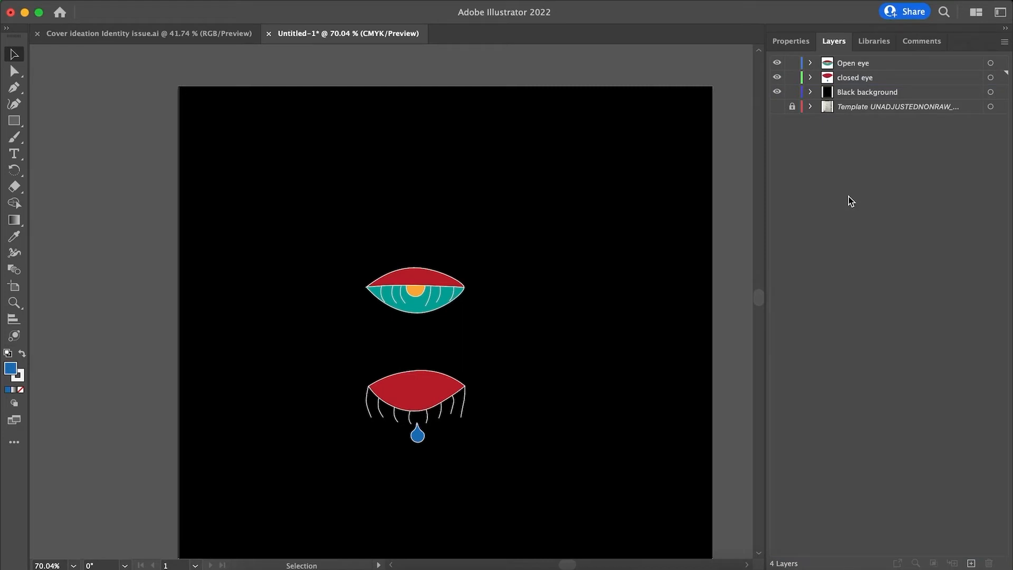
Expand both eye layers, select all closed eye paths, and paste a copy of them into the closed eye layer.
click(810, 78)
click(810, 64)
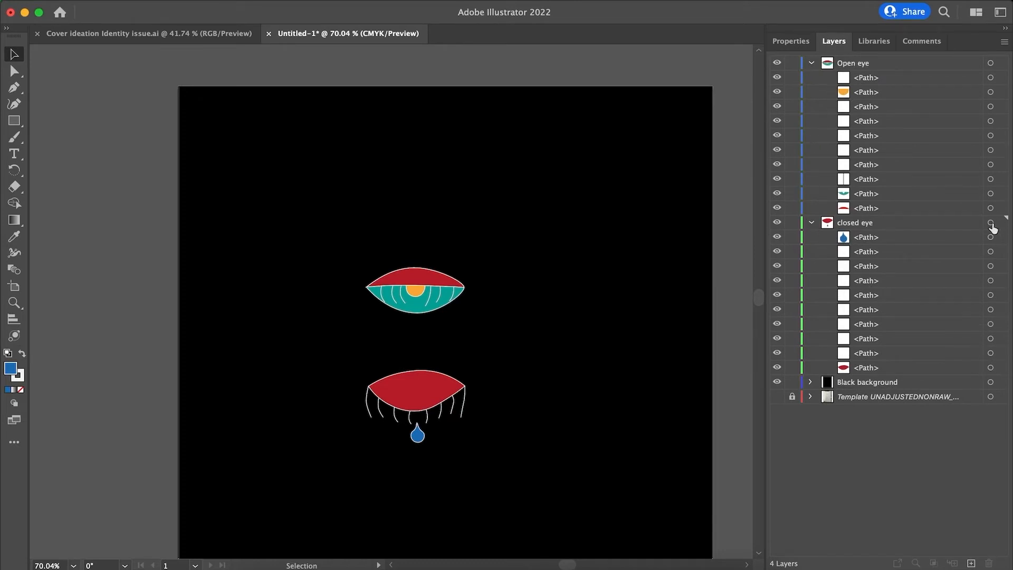
click(990, 237)
shift+click(990, 367)
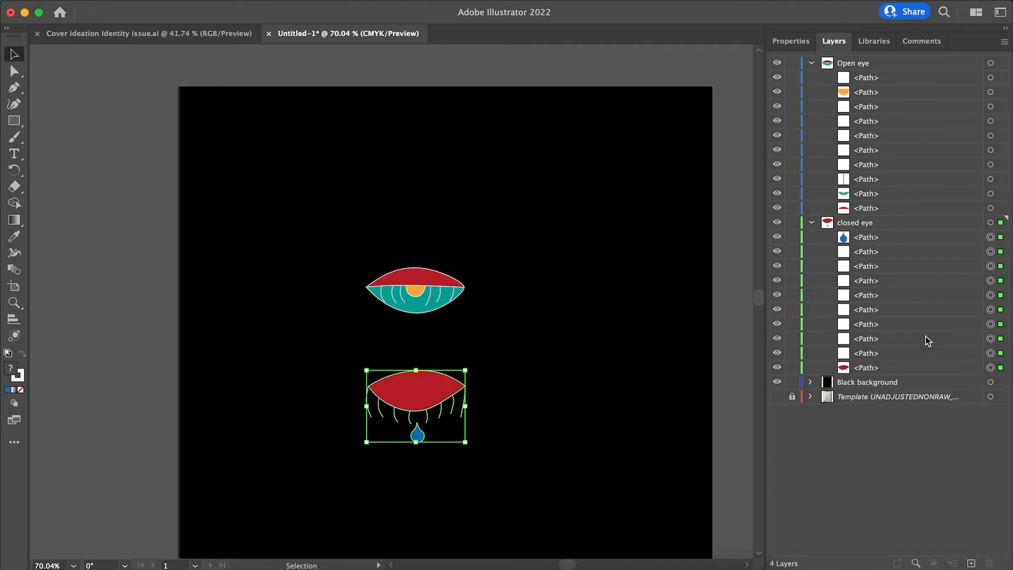
key(super+c)
key(super+v)
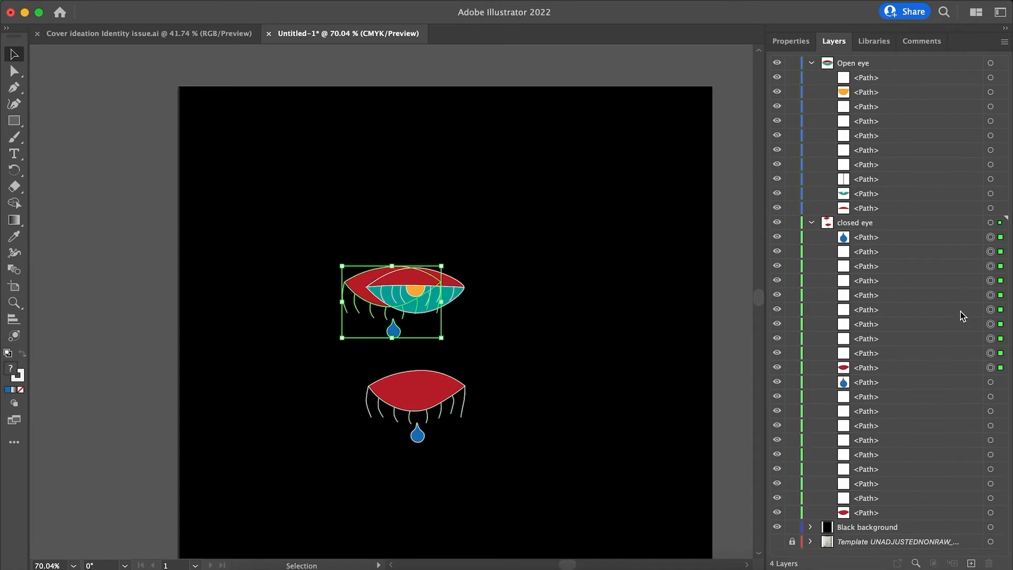
Move the pasted closed eye paths into the Open eye layer, then remove the copy and collapse the closed eye layer.
click(945, 369)
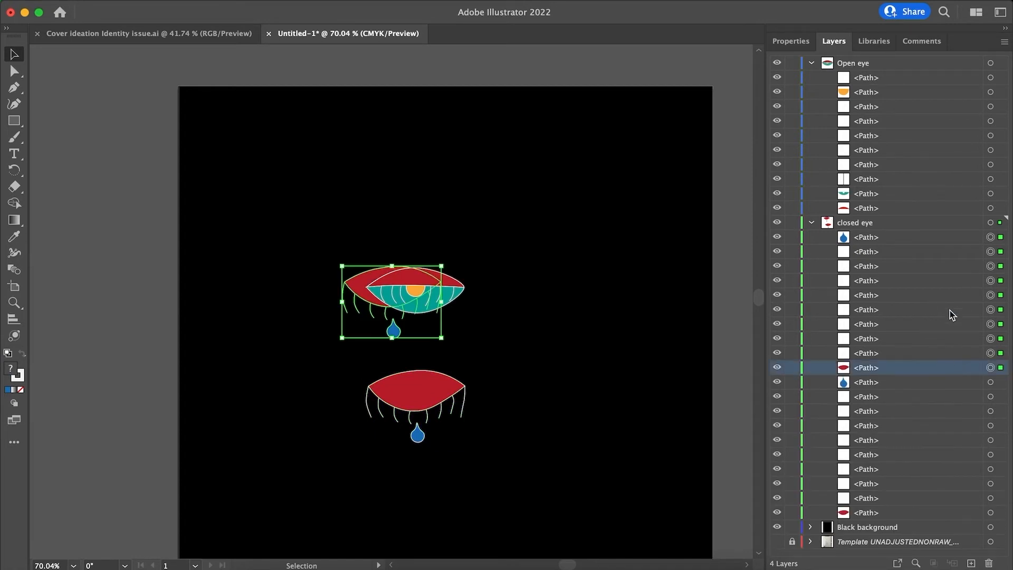
shift+click(949, 240)
drag(948, 241, 944, 219)
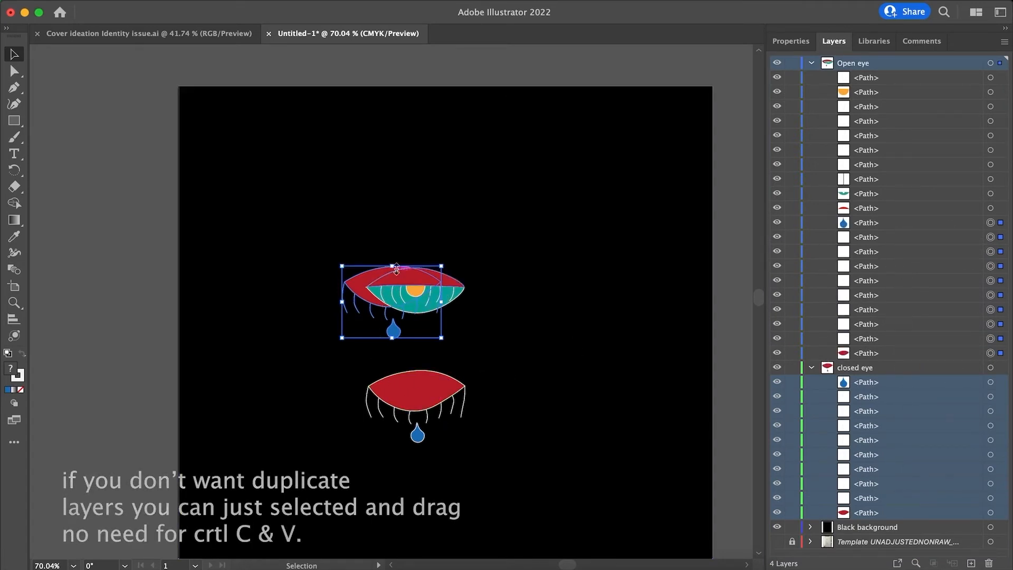
key(Delete)
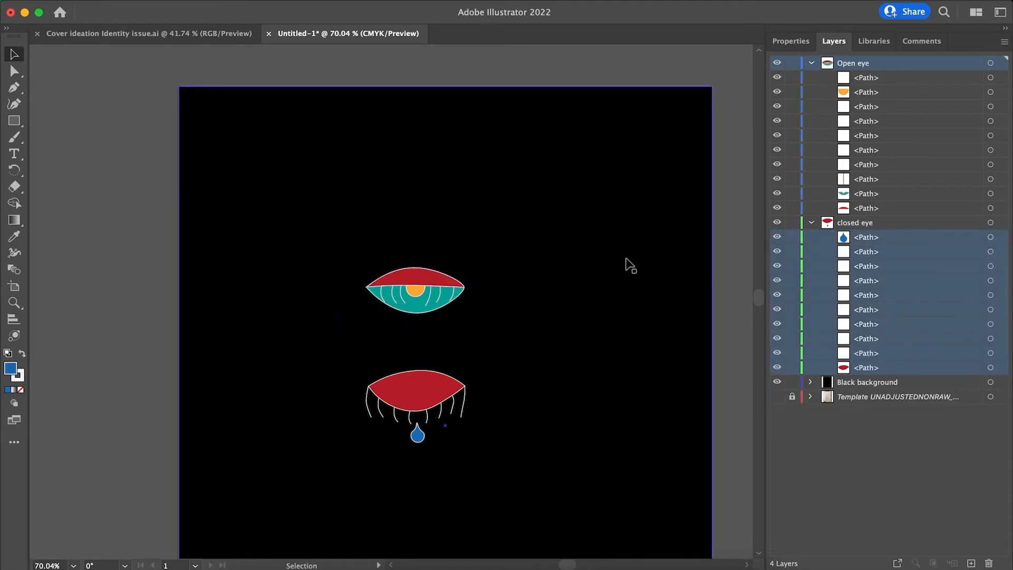
click(810, 222)
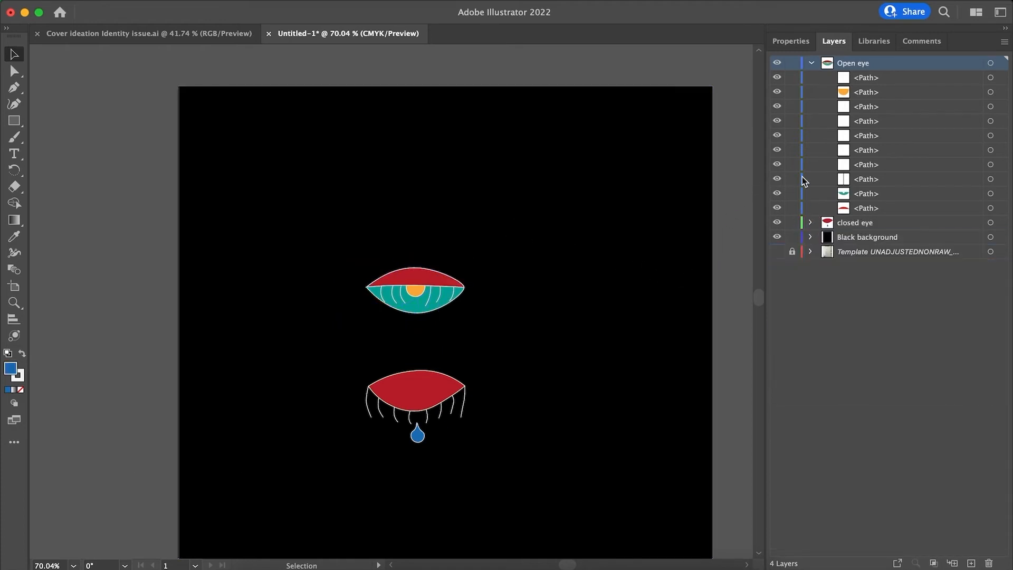
Collapse the Open eye layer.
click(813, 64)
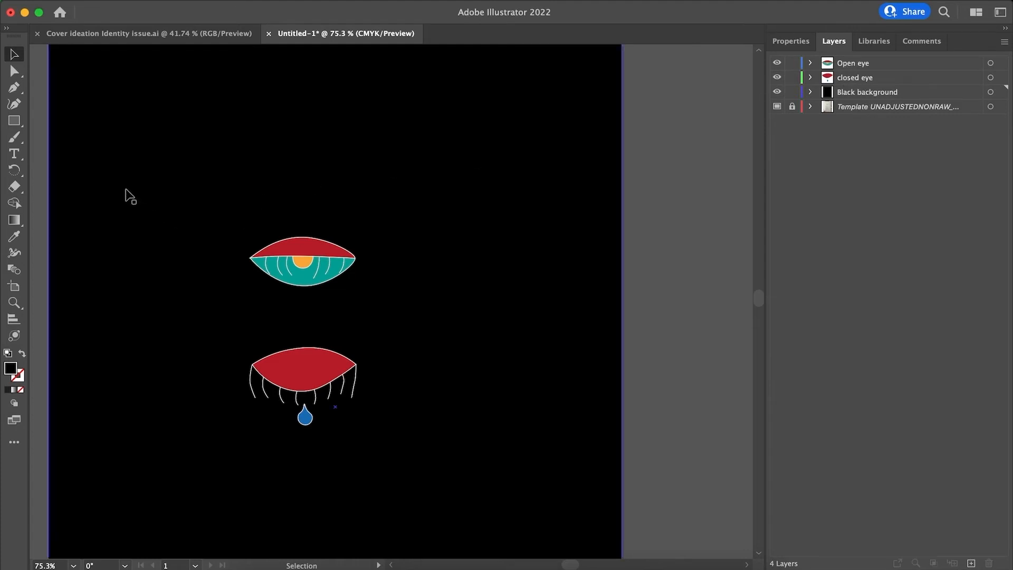
Try to area-select the eyes over the unlocked black background, then undo the background's move and clear the selection.
mouse_move(127, 191)
mouse_down()
mouse_move(522, 471)
mouse_move(116, 190)
mouse_move(509, 409)
mouse_move(79, 165)
mouse_move(232, 273)
mouse_move(199, 221)
mouse_up()
key(super+z)
click(642, 205)
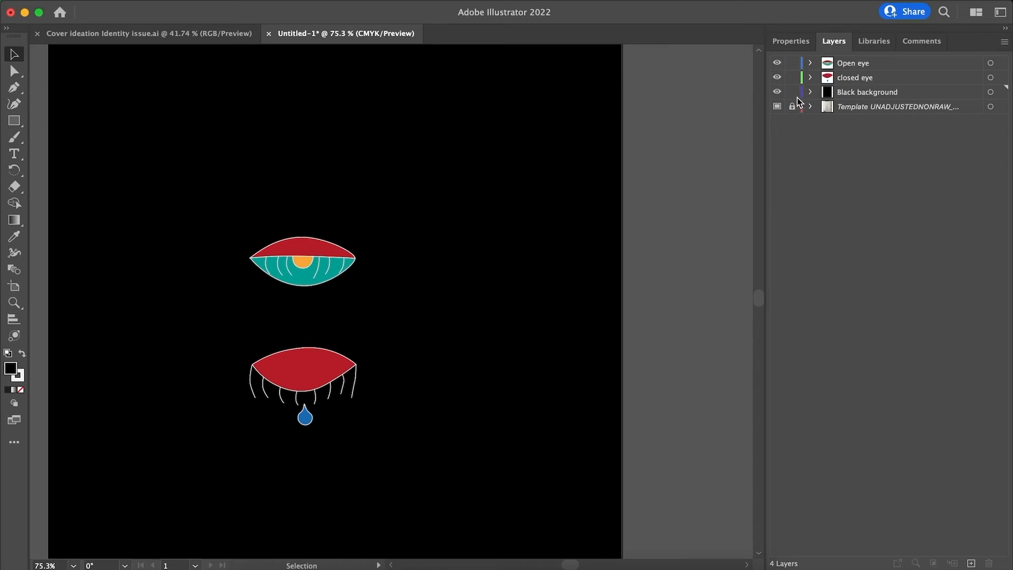
Lock the Black background layer, area-select both eyes, and clear the selection.
mouse_move(792, 93)
mouse_down()
mouse_move(792, 67)
mouse_move(791, 93)
mouse_up()
click(792, 92)
drag(121, 161, 569, 483)
click(574, 438)
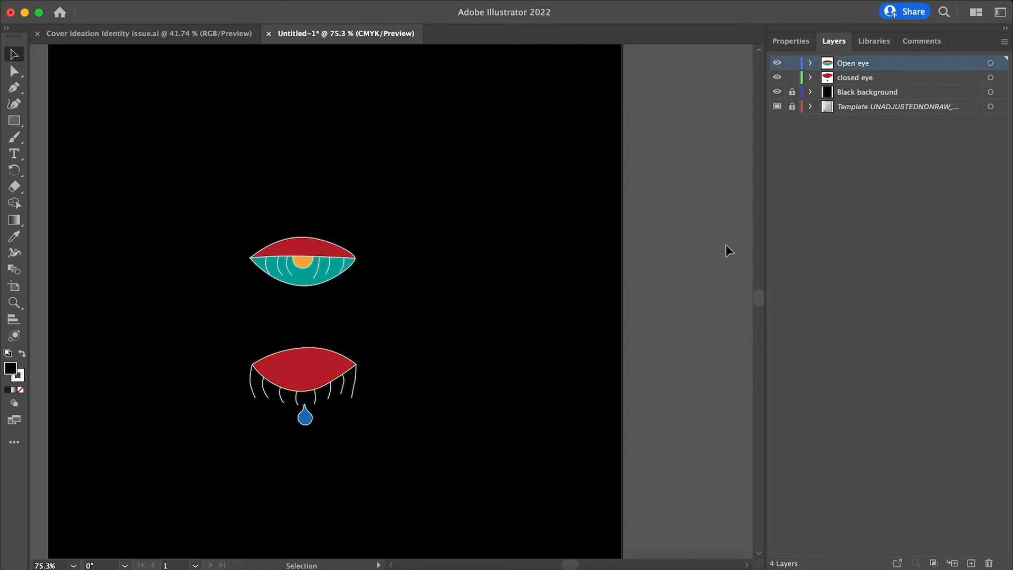
Unlock the Black background layer, select its black rectangle on the artboard, and deselect it.
click(791, 93)
click(487, 284)
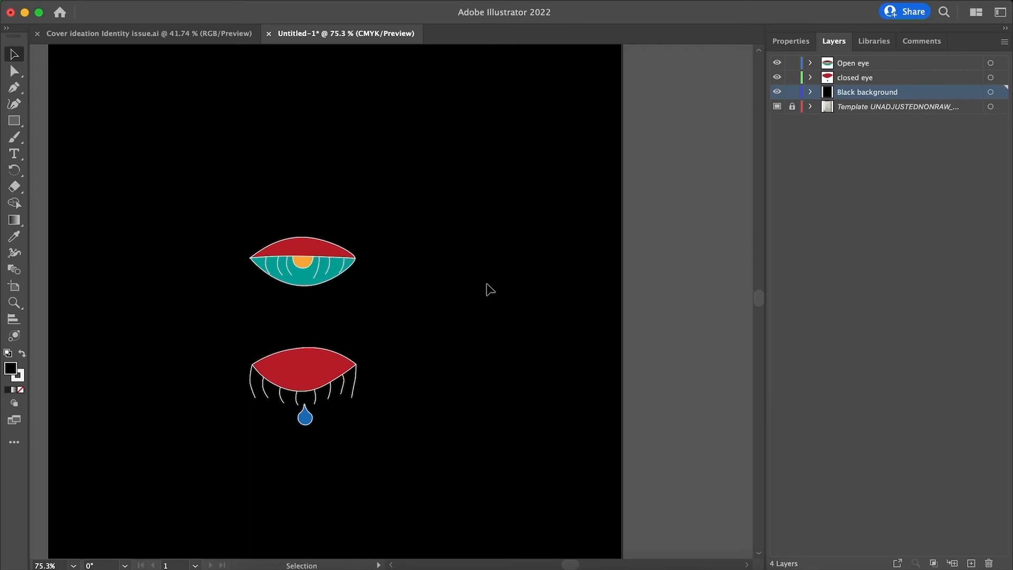
click(416, 228)
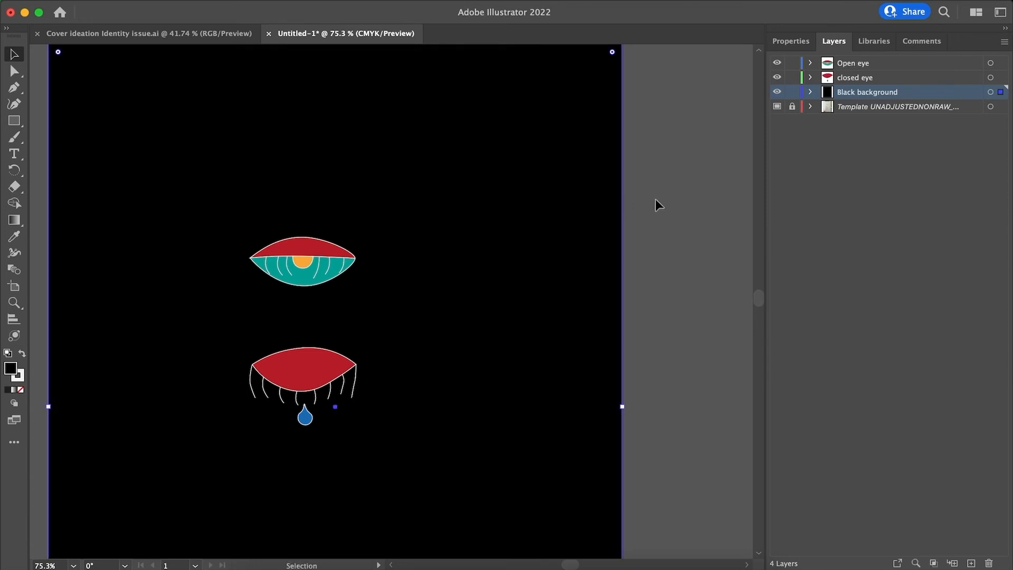
click(692, 198)
Select the black background, examine the object locking commands without applying one, and clear the selection.
click(181, 0)
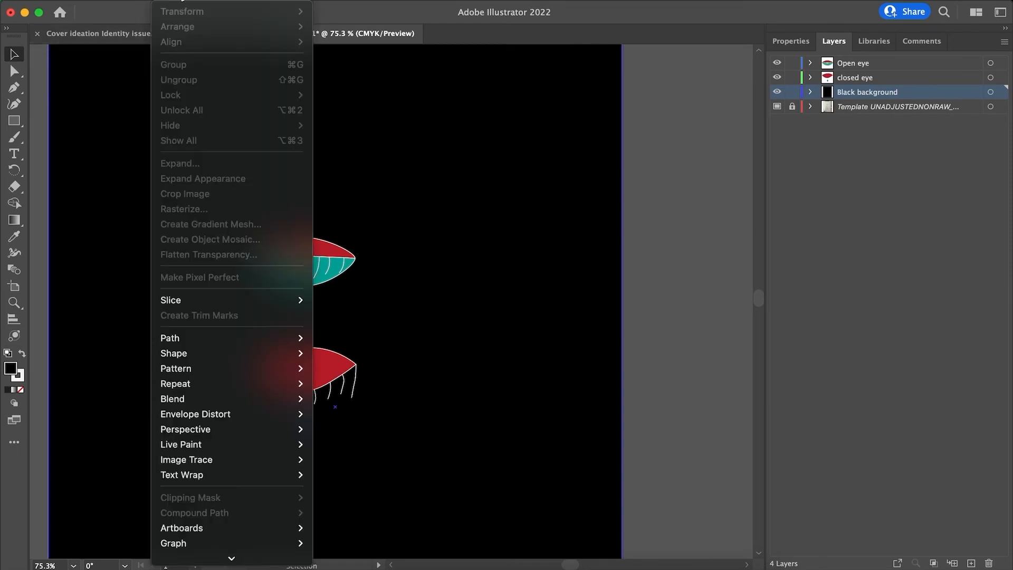
click(521, 146)
click(663, 189)
click(560, 198)
click(138, 0)
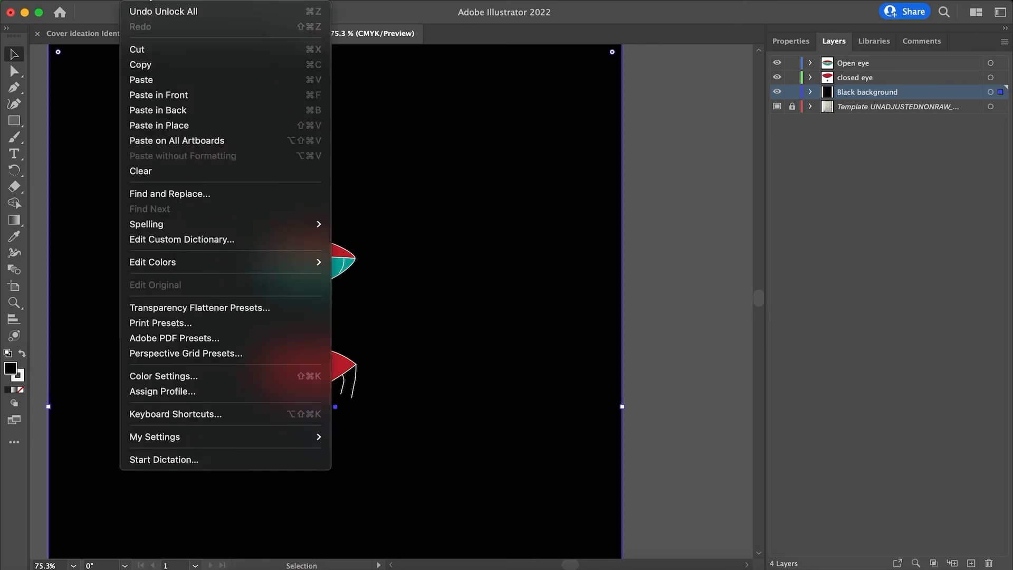
mouse_move(185, 0)
mouse_move(187, 96)
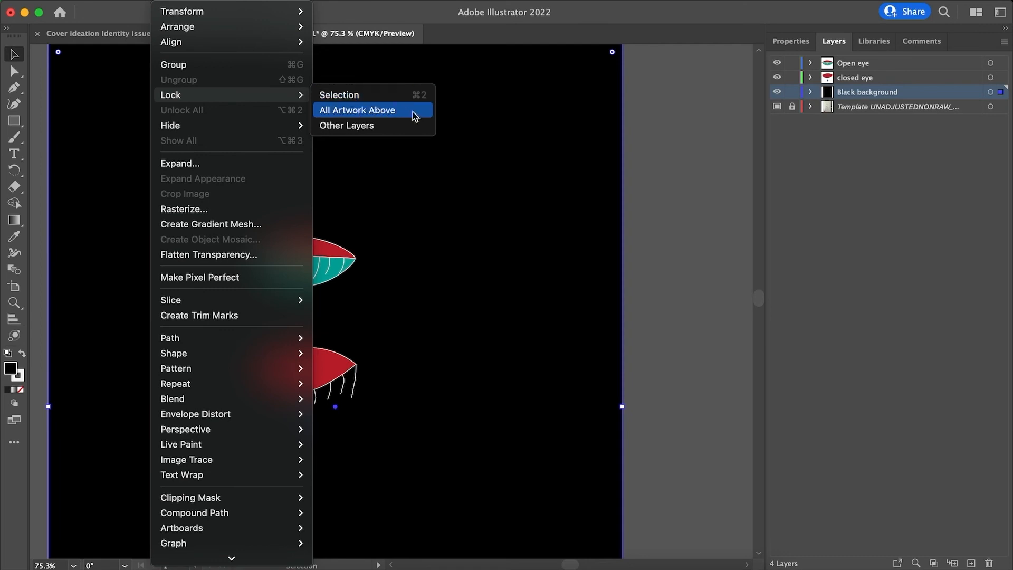
click(695, 202)
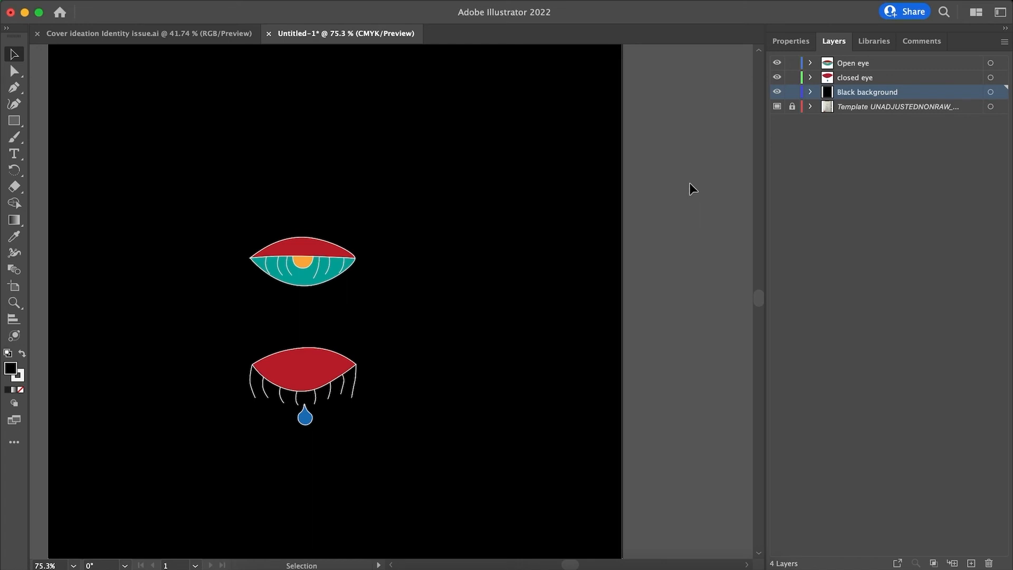
Hide the Black background, closed eye and Open eye layers in turn, and show all three again.
click(777, 92)
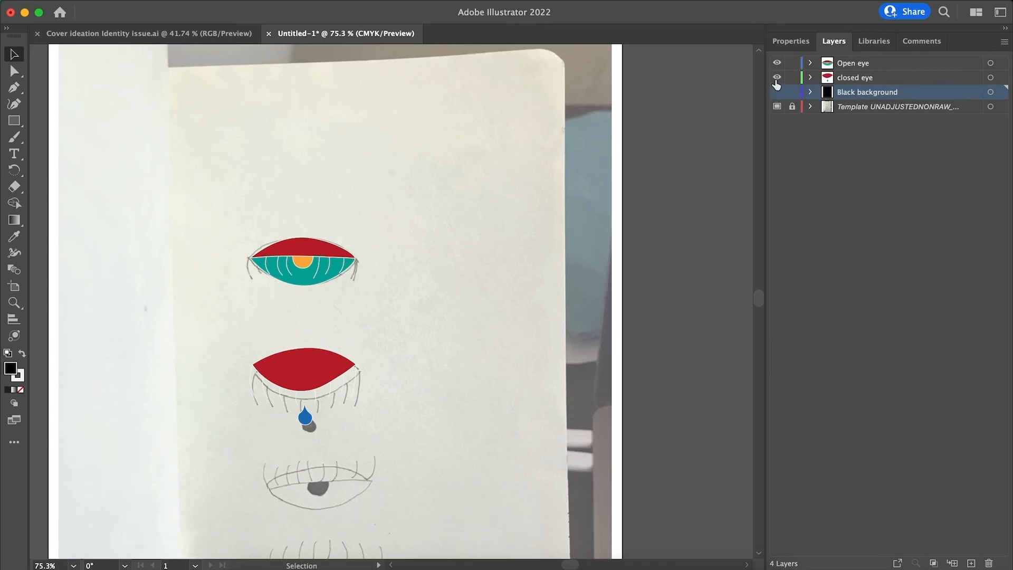
click(777, 77)
click(777, 63)
click(777, 63)
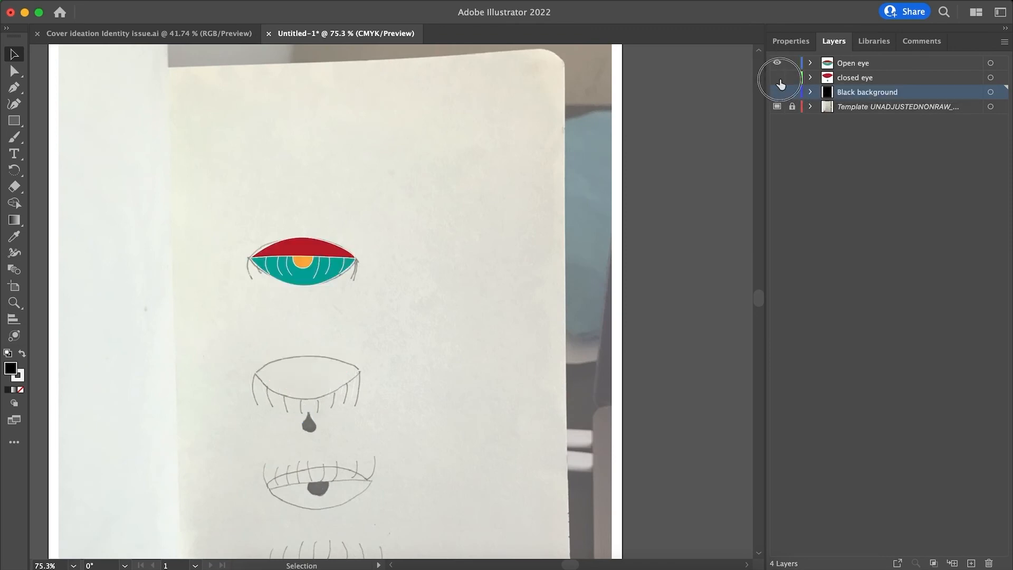
click(777, 78)
click(776, 92)
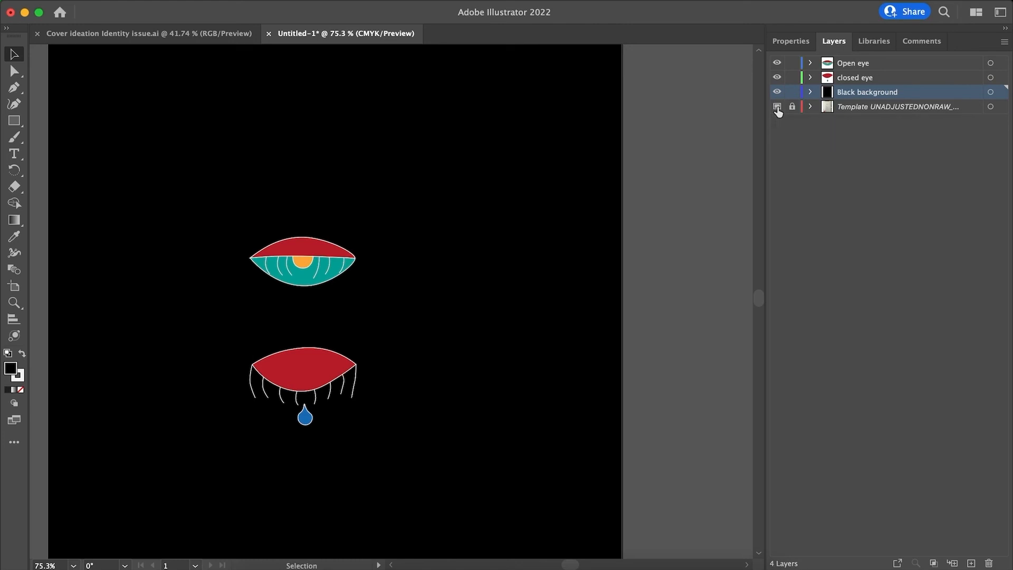
Hide the Black background layer, switch the template layer's visibility off and on, and show the background again.
click(777, 91)
click(777, 106)
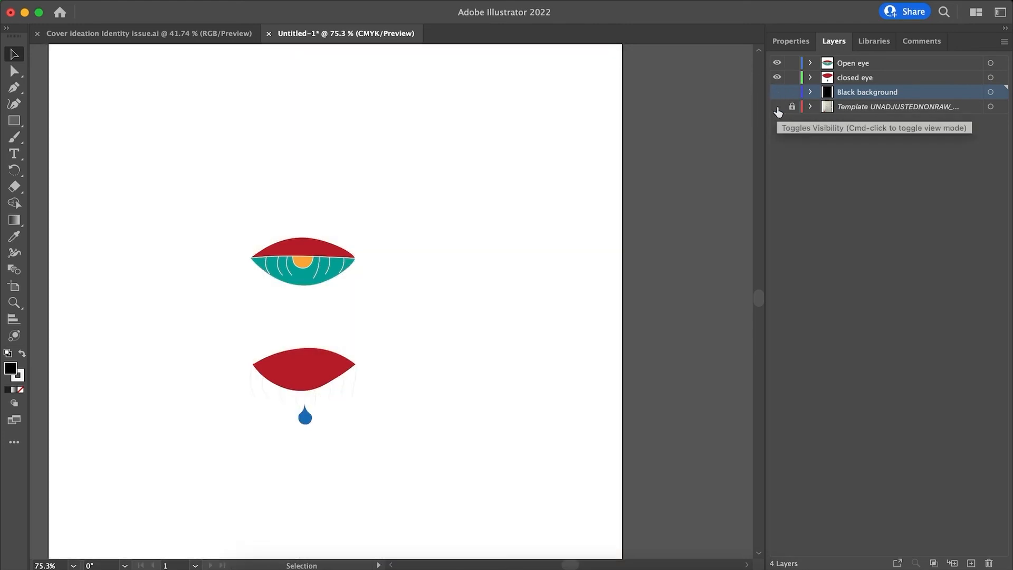
click(777, 106)
click(777, 106)
click(777, 107)
click(776, 92)
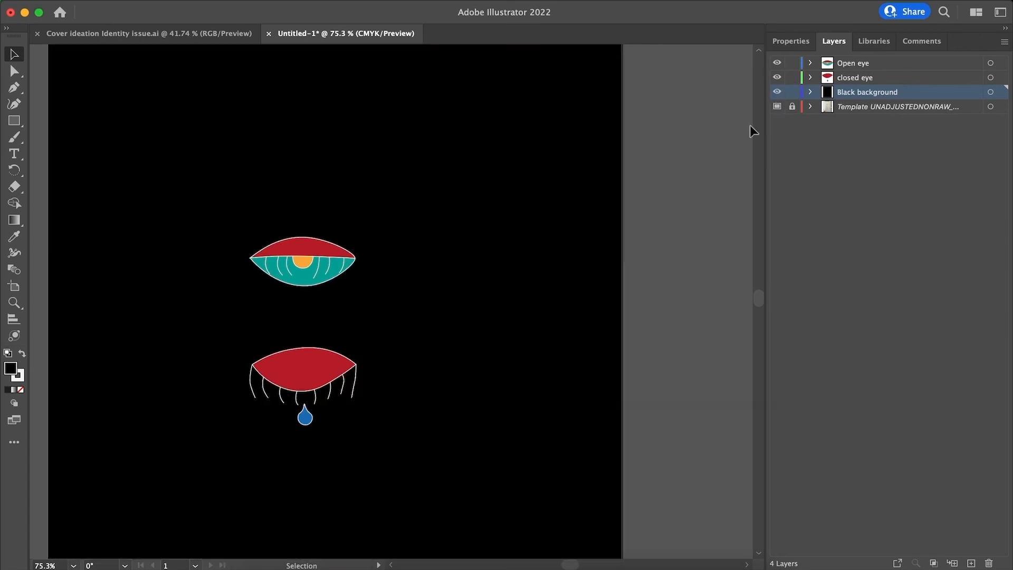
Hide the Black background layer to expose the remaining eye sketches and unlock the template layer.
scroll(692, 194, left, 3)
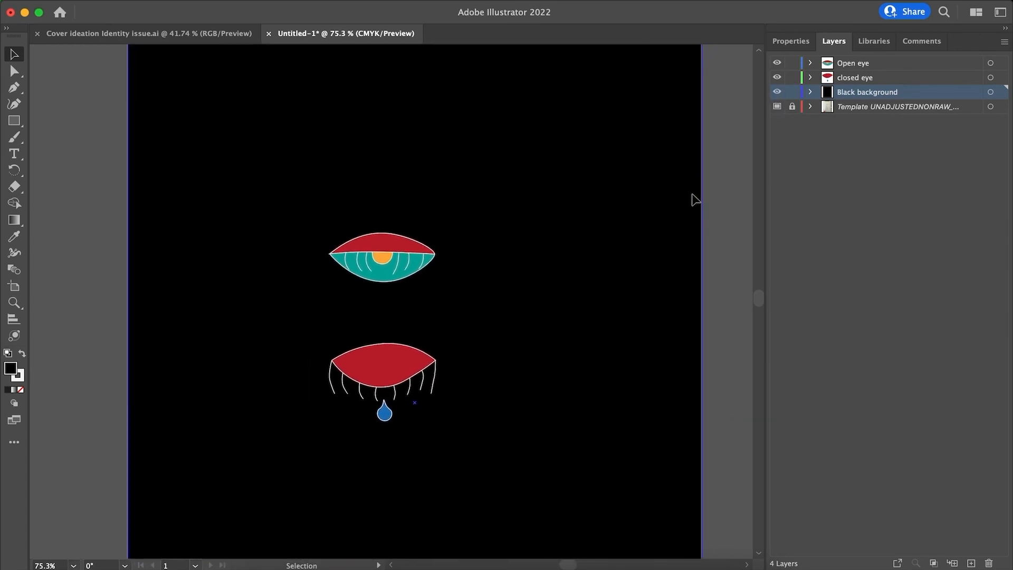
scroll(692, 194, up, 1)
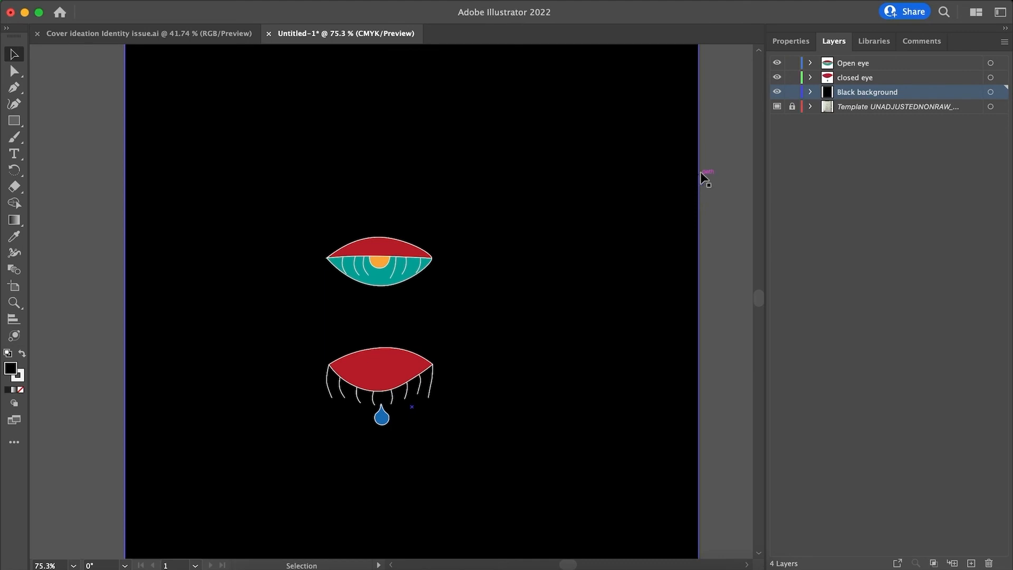
click(776, 93)
scroll(427, 443, down, 5)
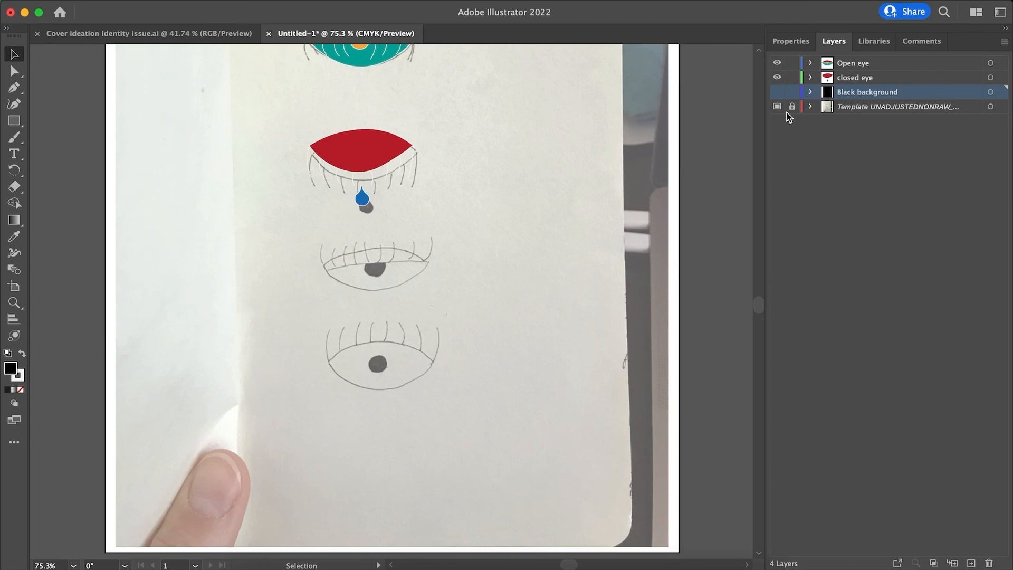
click(777, 92)
click(778, 94)
click(792, 106)
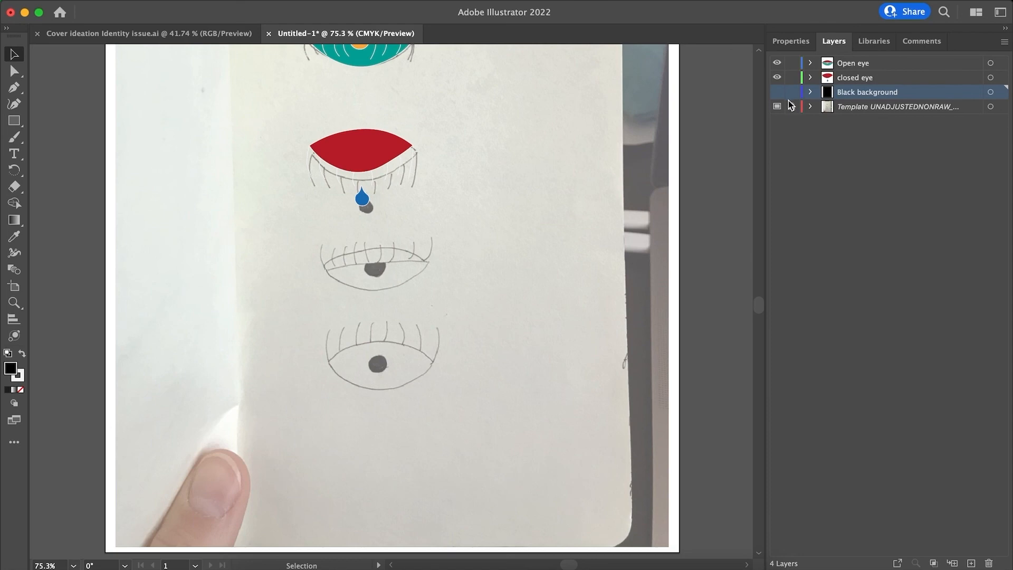